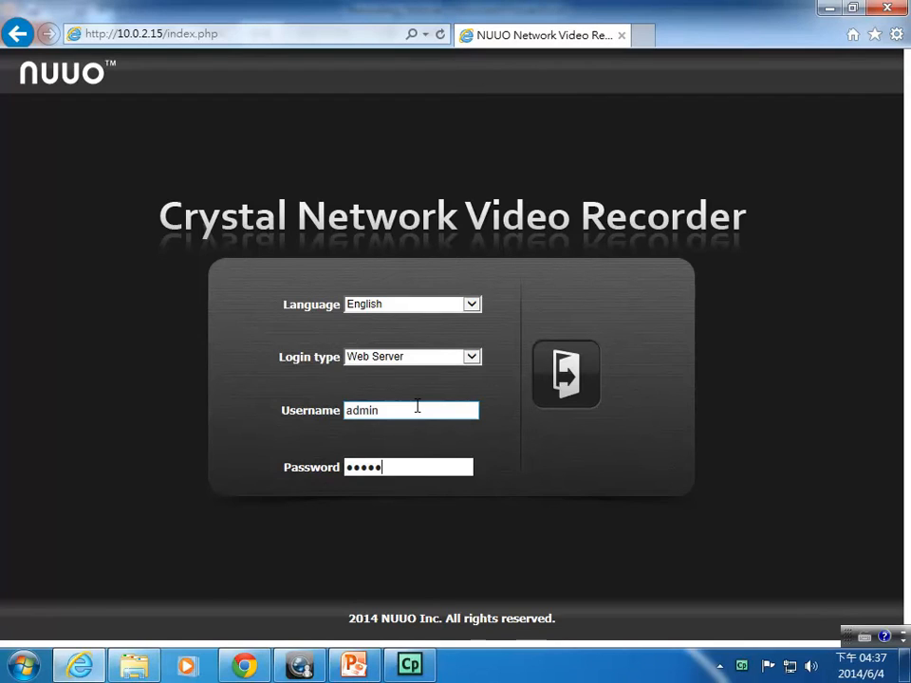
Step: Log in to the NVR web interface and view the Recording Service tab under Network Service
{"action": "key", "text": "Return"}
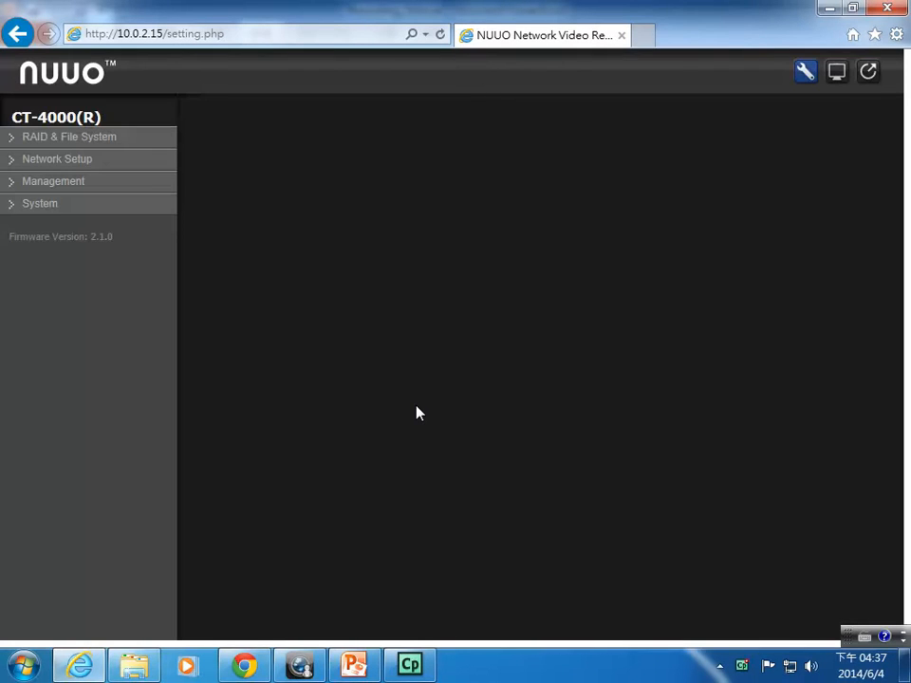
{"action": "left_click", "coordinate": [68, 159]}
{"action": "left_click", "coordinate": [66, 205]}
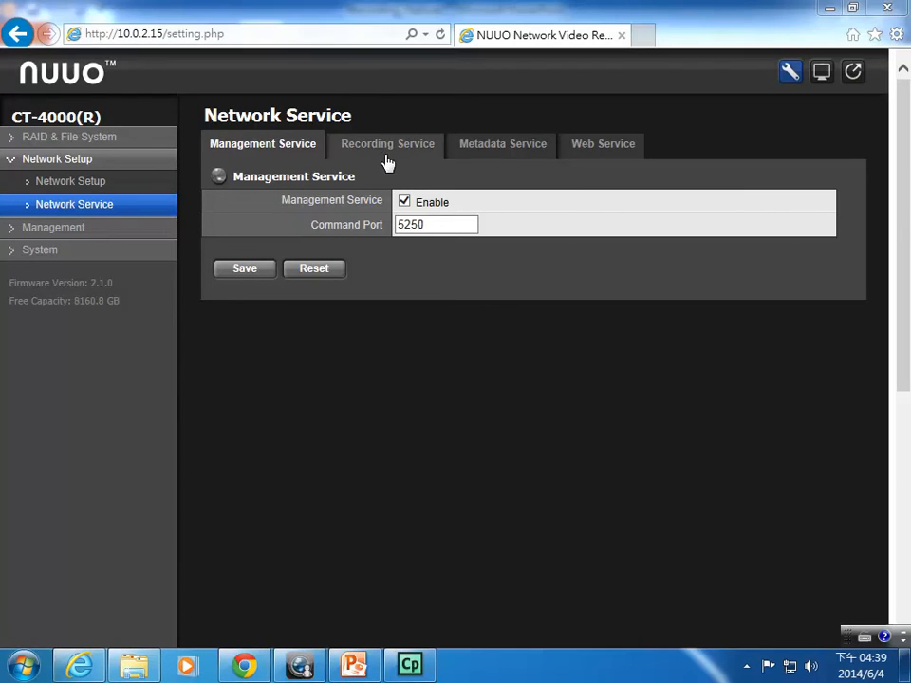
{"action": "left_click", "coordinate": [388, 147]}
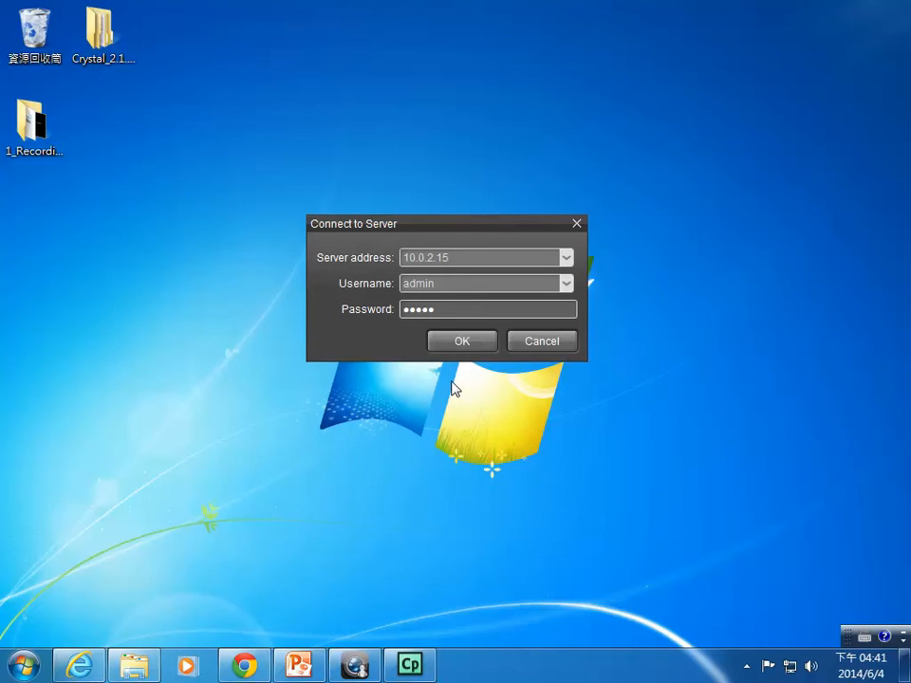
Step: Connect NuClient to server 10.0.2.15 and open the Config page for Recording Server 2
{"action": "left_click", "coordinate": [471, 258]}
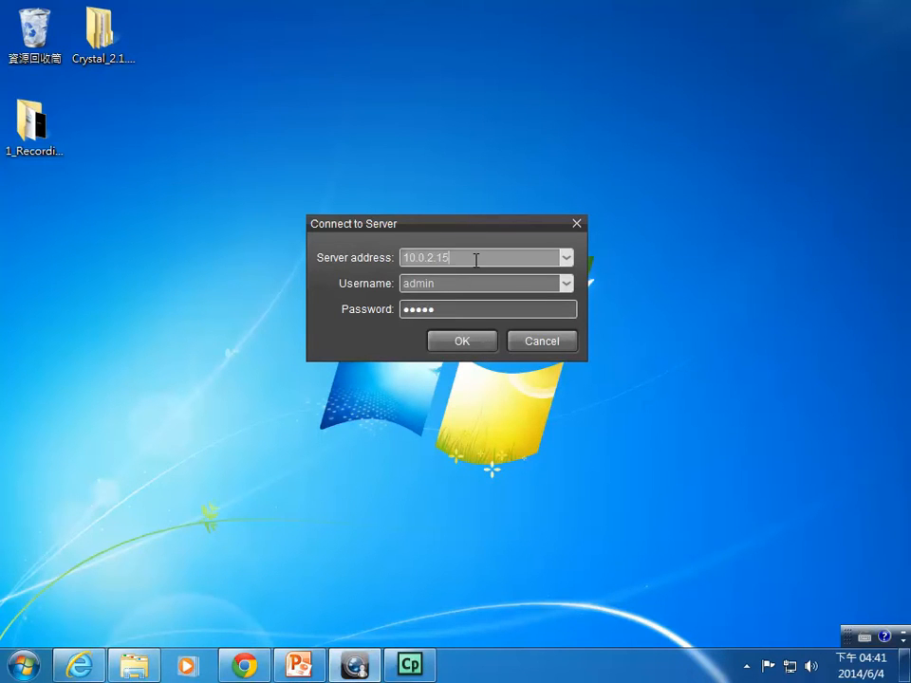
{"action": "left_click", "coordinate": [469, 349]}
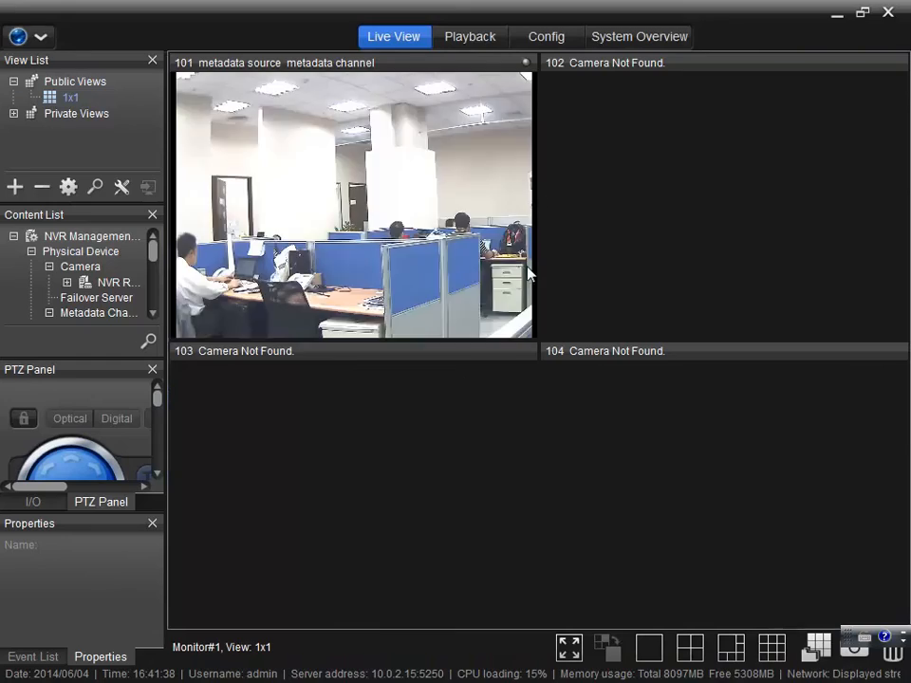
{"action": "left_click", "coordinate": [558, 36]}
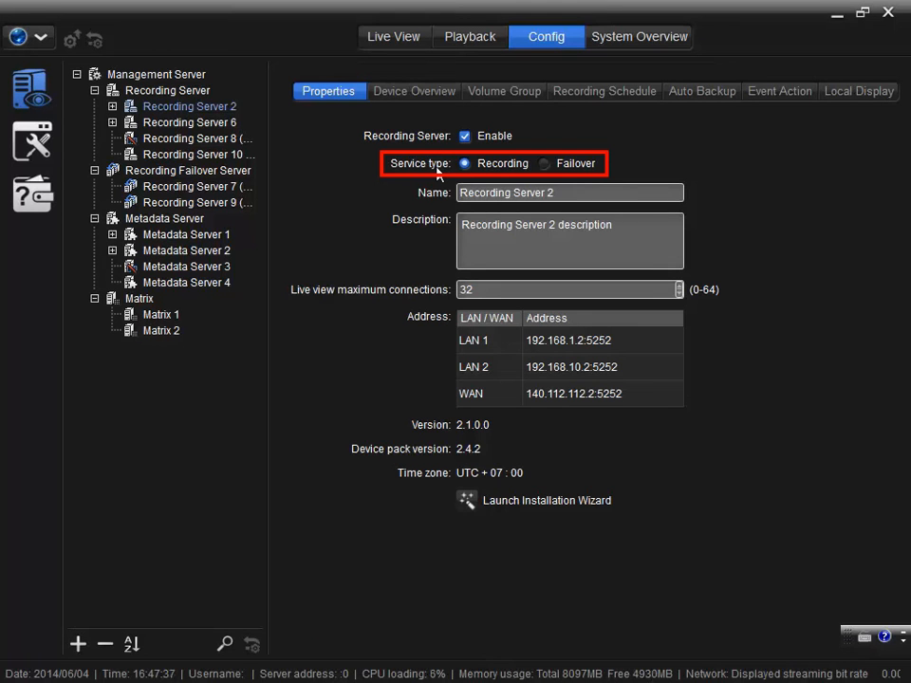
Step: Switch Recording Server 2's service type from Recording to Failover and confirm the prompt
{"action": "left_click", "coordinate": [551, 163]}
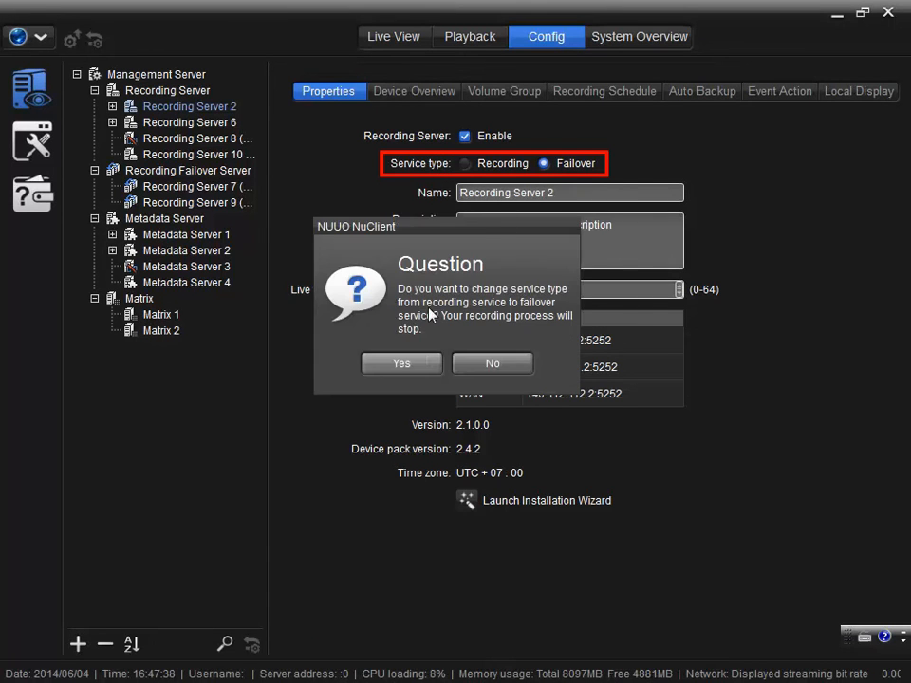
{"action": "left_click", "coordinate": [427, 363]}
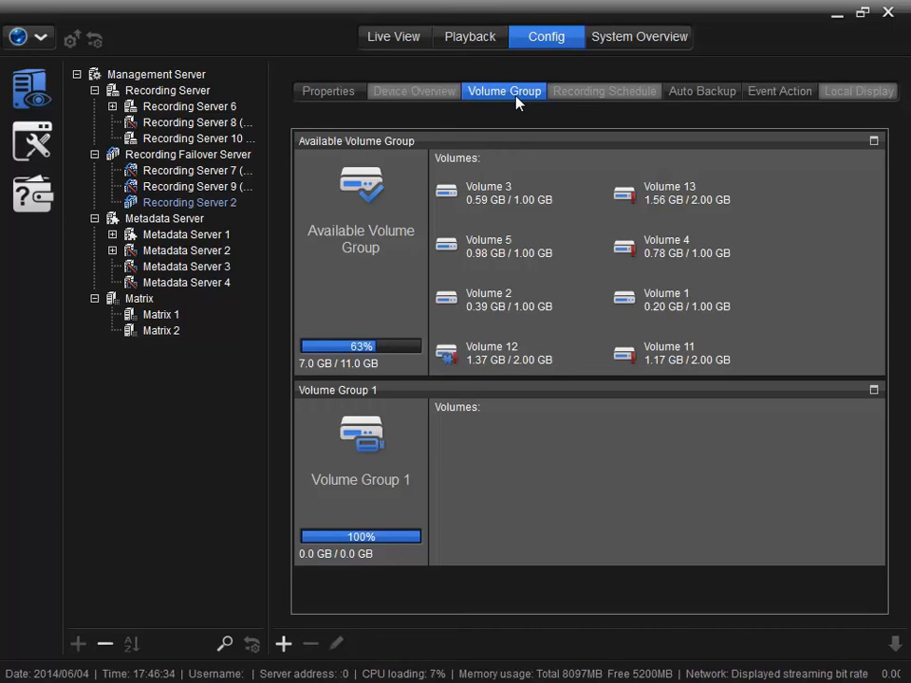
Step: Add a new volume group and move Volume 2 into Volume Group 1
{"action": "left_click", "coordinate": [283, 643]}
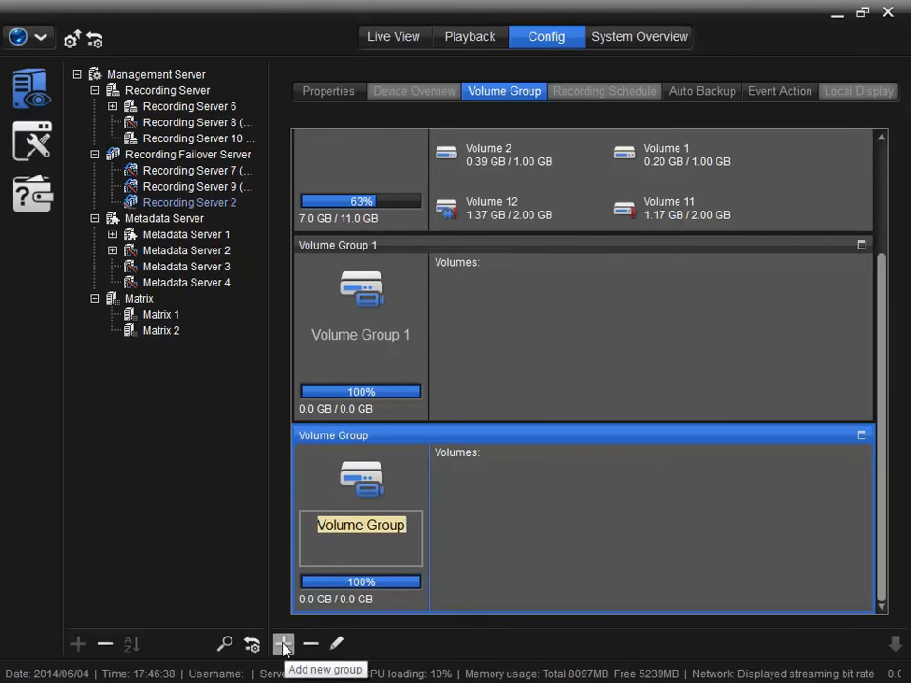
{"action": "left_click", "coordinate": [482, 159]}
{"action": "left_click_drag", "start_coordinate": [482, 188], "coordinate": [482, 346]}
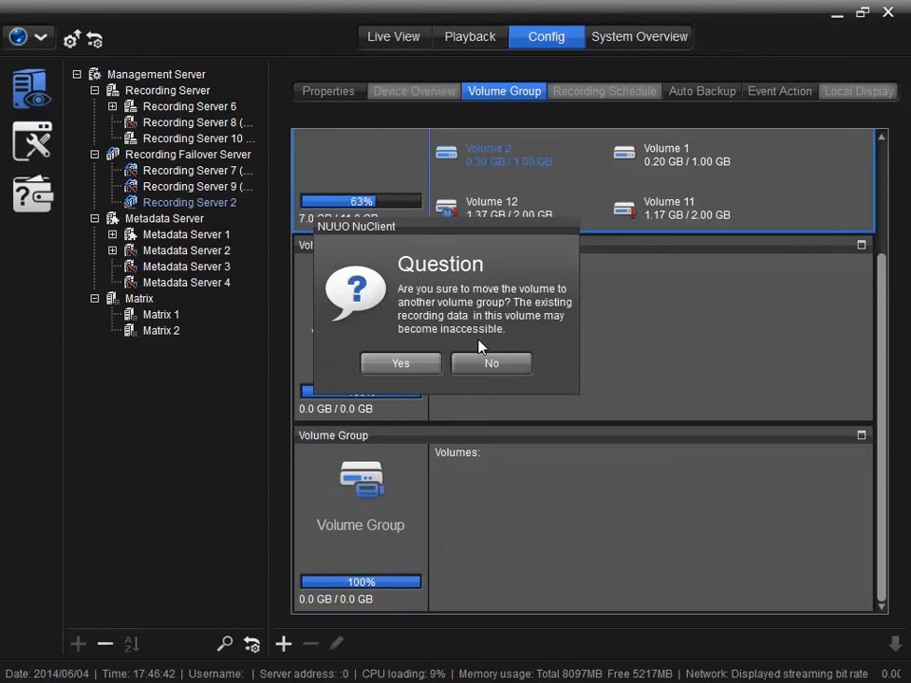
{"action": "left_click", "coordinate": [408, 365]}
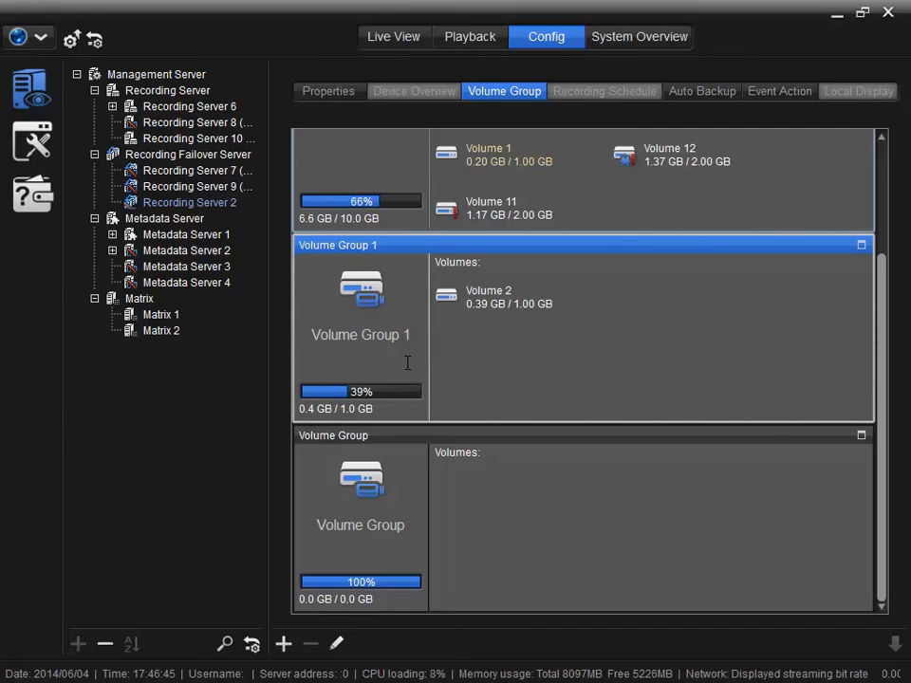
Step: Move Volumes 1, 3 and 5 together into the new volume group
{"action": "left_click", "coordinate": [465, 162]}
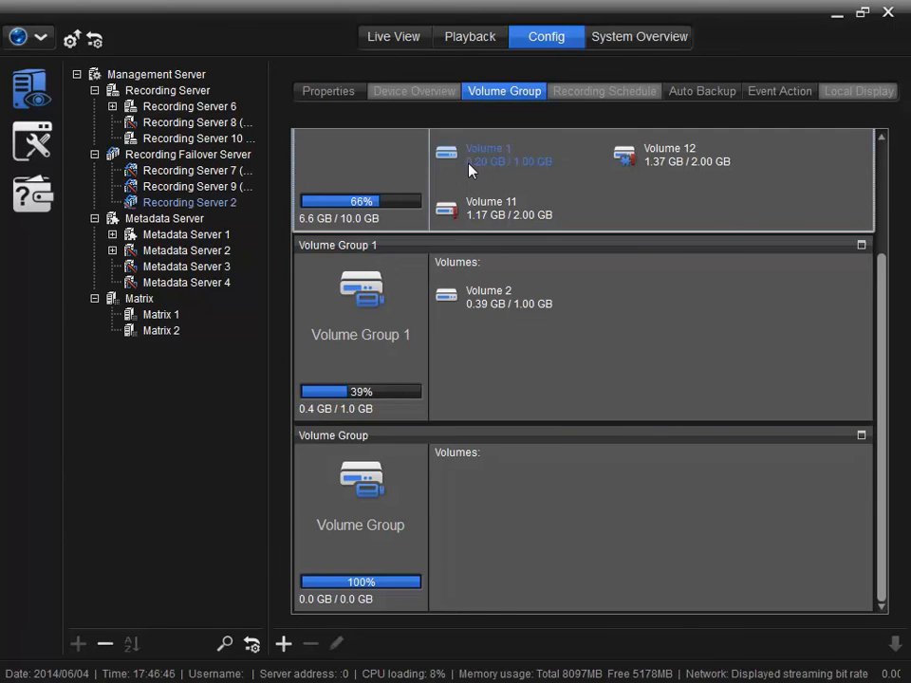
{"action": "left_click", "coordinate": [482, 239], "text": "ctrl"}
{"action": "left_click", "coordinate": [482, 198], "text": "ctrl"}
{"action": "left_click_drag", "start_coordinate": [487, 308], "coordinate": [503, 600]}
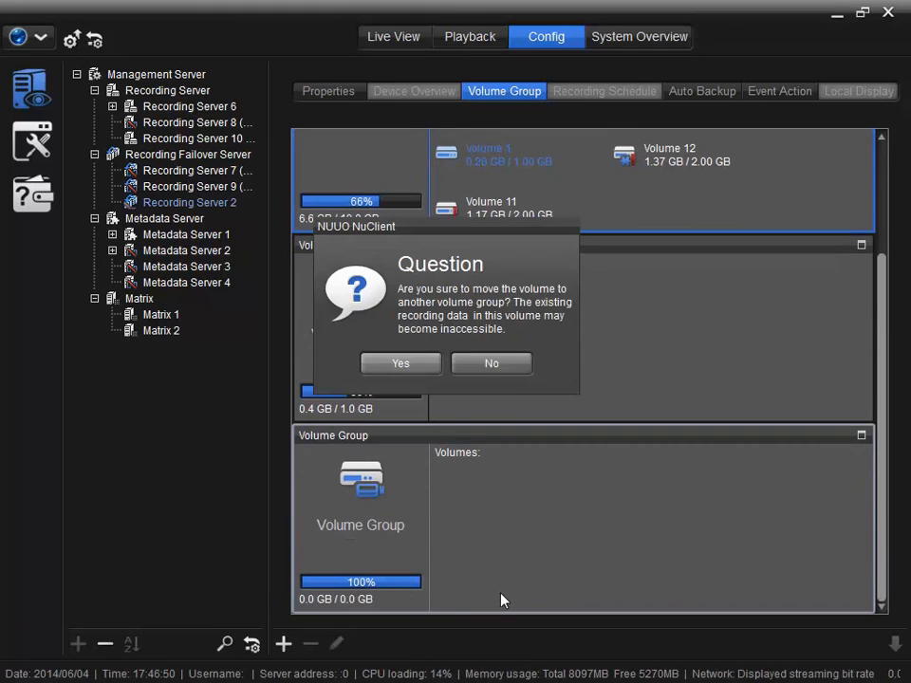
{"action": "left_click", "coordinate": [418, 369]}
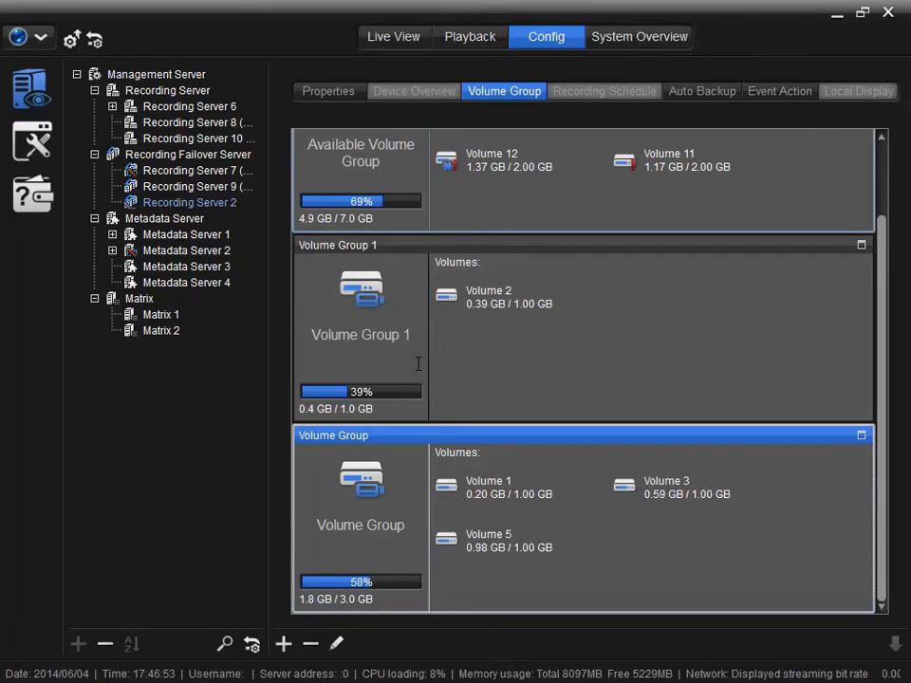
{"action": "left_click", "coordinate": [701, 95]}
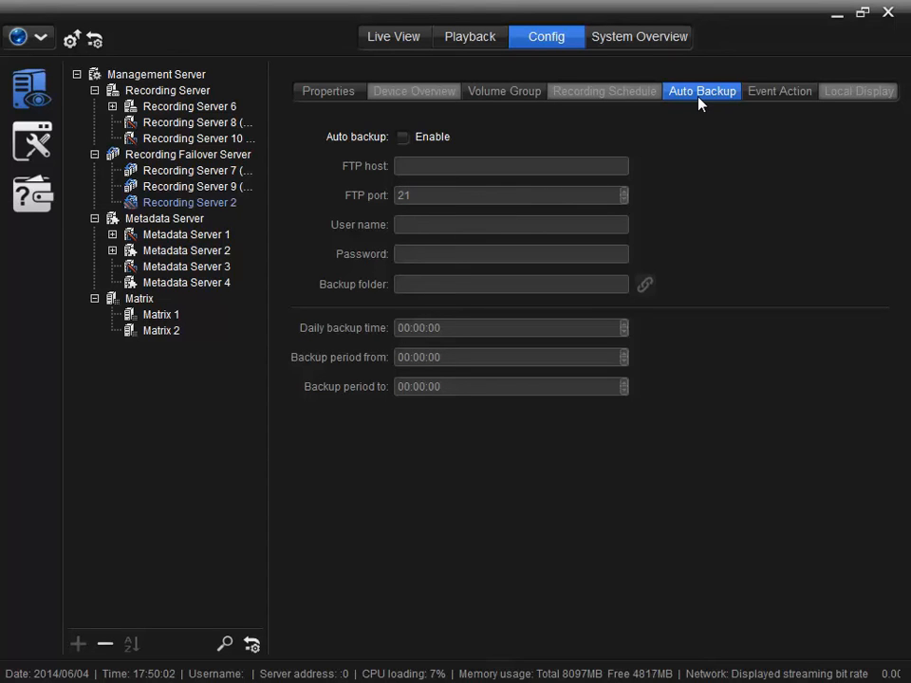
Step: Enable FTP auto backup to host 192.168.1.10 as user admin, with backup folder /Recording/Backup/
{"action": "left_click", "coordinate": [403, 137]}
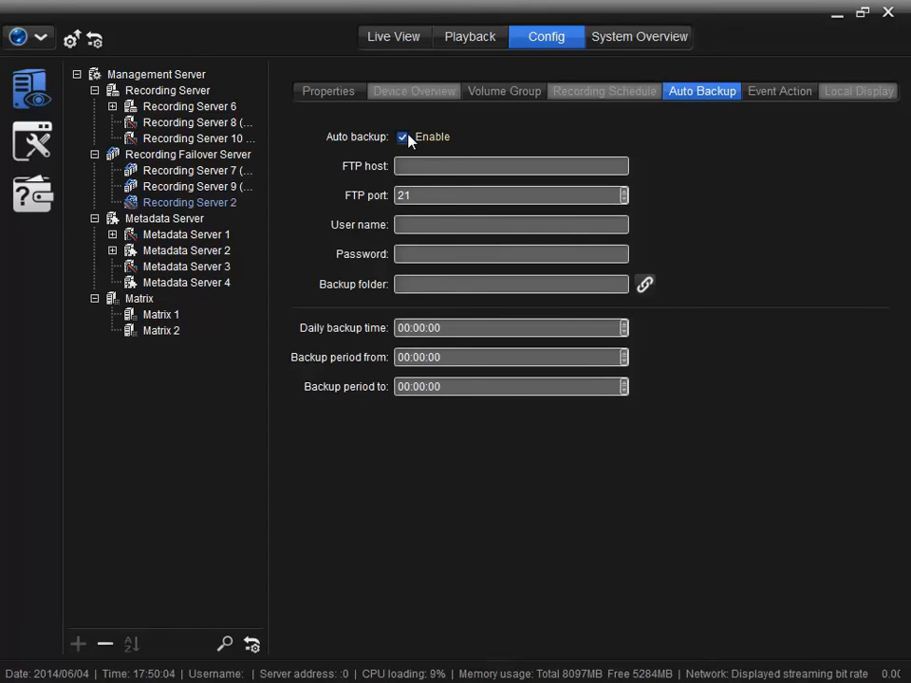
{"action": "left_click", "coordinate": [451, 165]}
{"action": "type", "text": "192.168"}
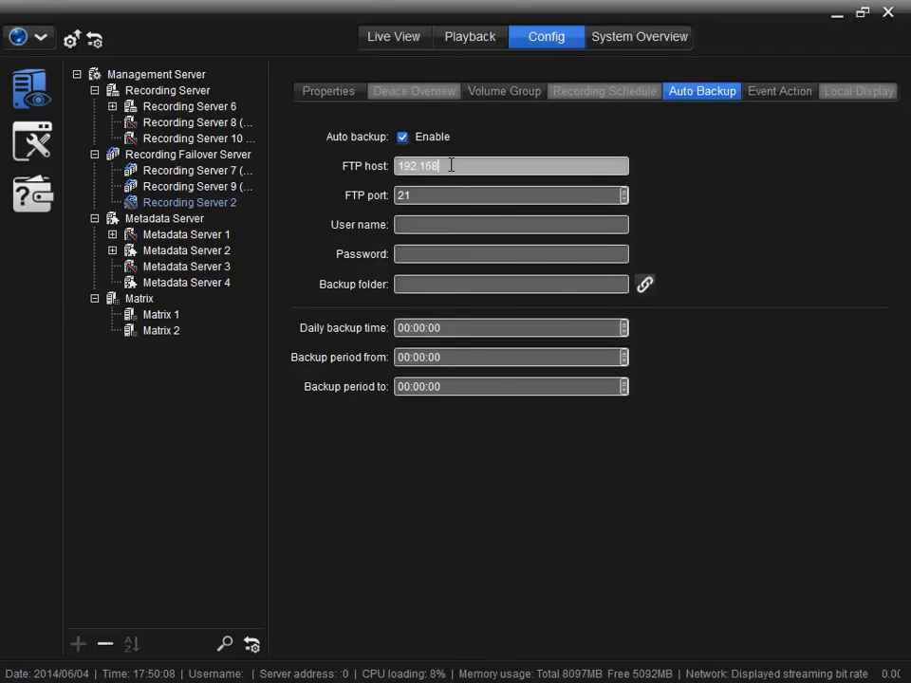
{"action": "type", "text": ".1.10"}
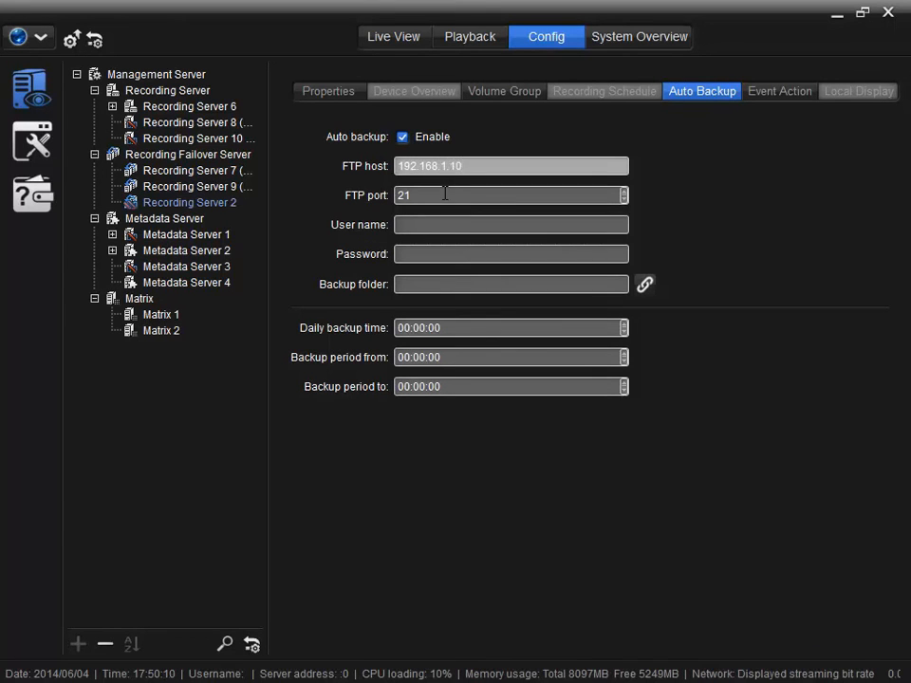
{"action": "left_click", "coordinate": [443, 193]}
{"action": "left_click", "coordinate": [434, 223]}
{"action": "type", "text": "admin"}
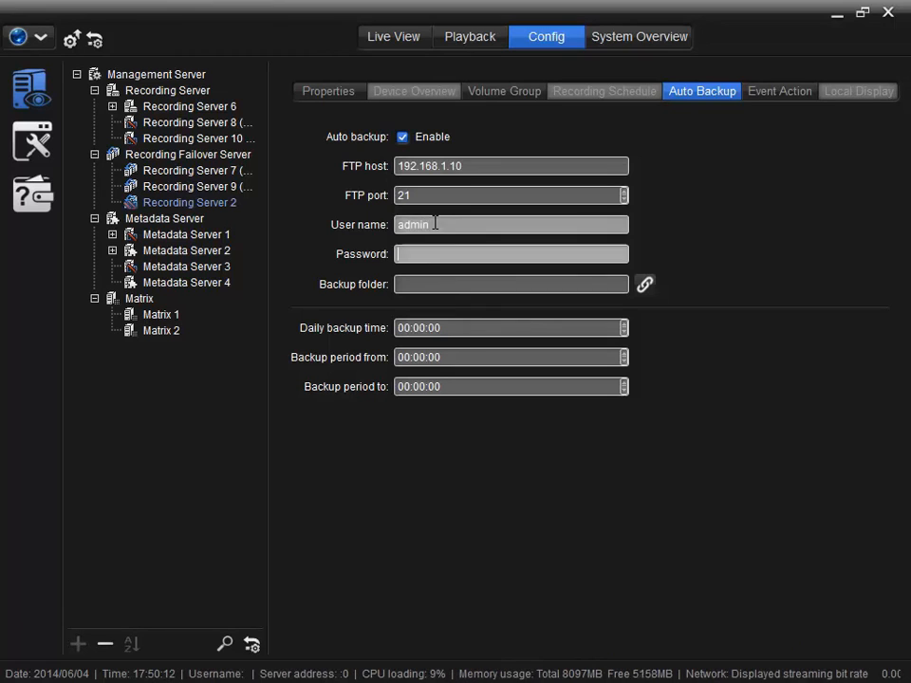
{"action": "key", "text": "Tab"}
{"action": "type", "text": "admin"}
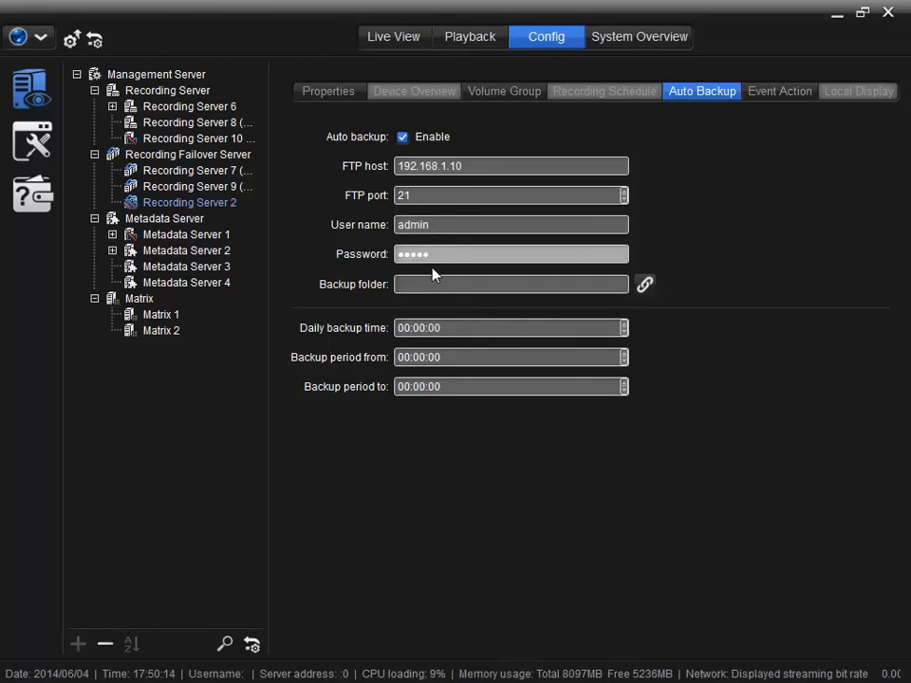
{"action": "left_click", "coordinate": [432, 282]}
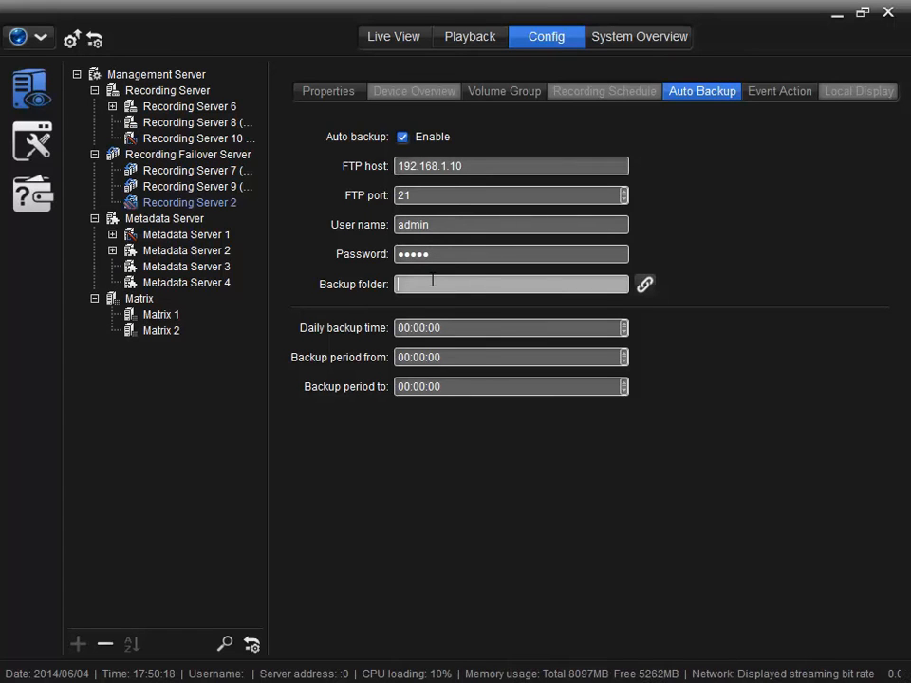
{"action": "type", "text": "/Recording/Backup/"}
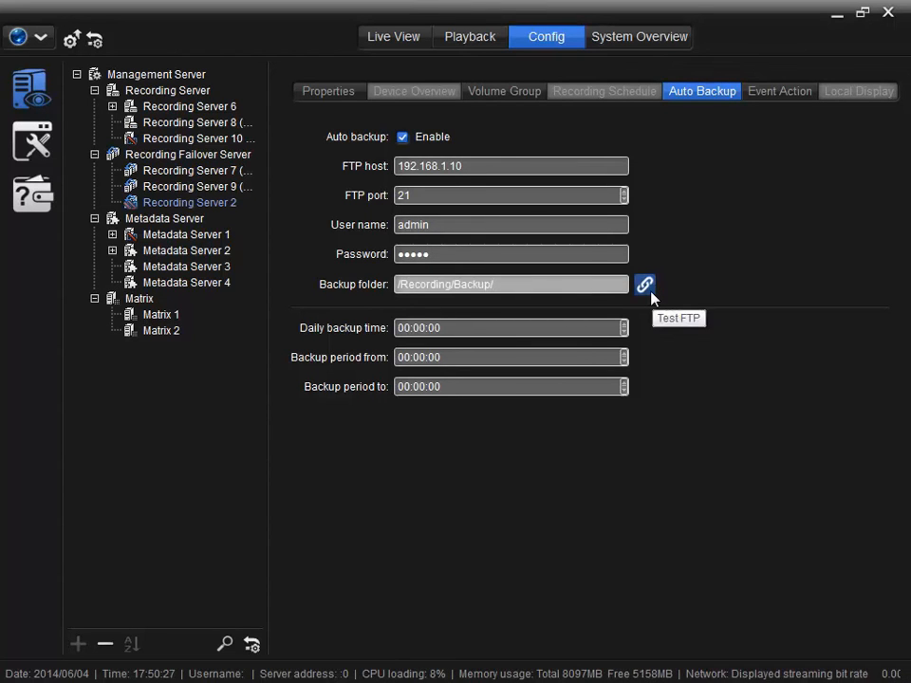
Step: Schedule the daily backup at 03:00:00 covering the period 09:00 to 12:00
{"action": "left_click", "coordinate": [503, 327]}
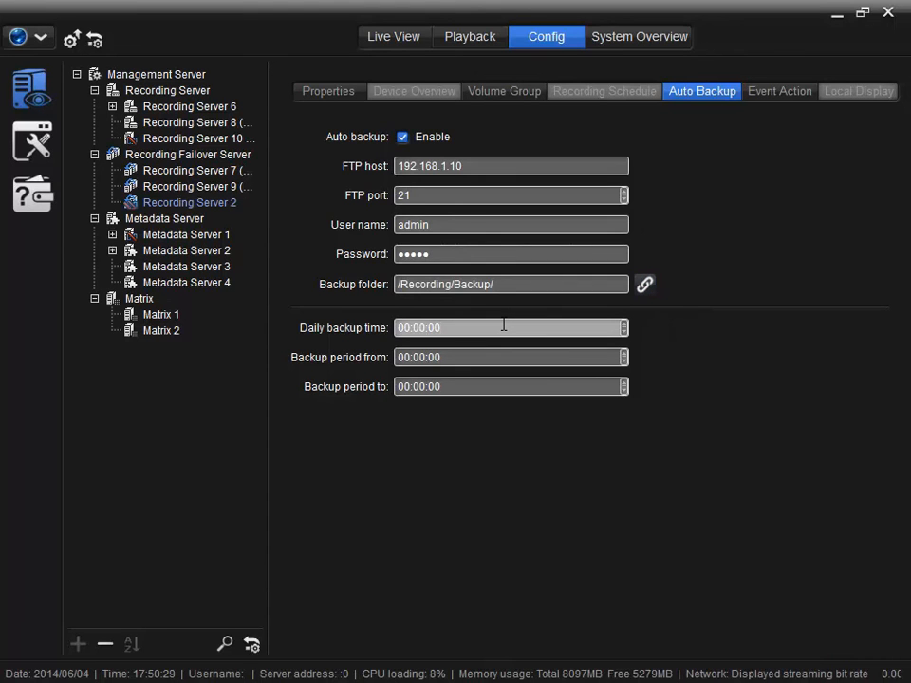
{"action": "left_click", "coordinate": [404, 327]}
{"action": "type", "text": "3"}
{"action": "left_click", "coordinate": [410, 357]}
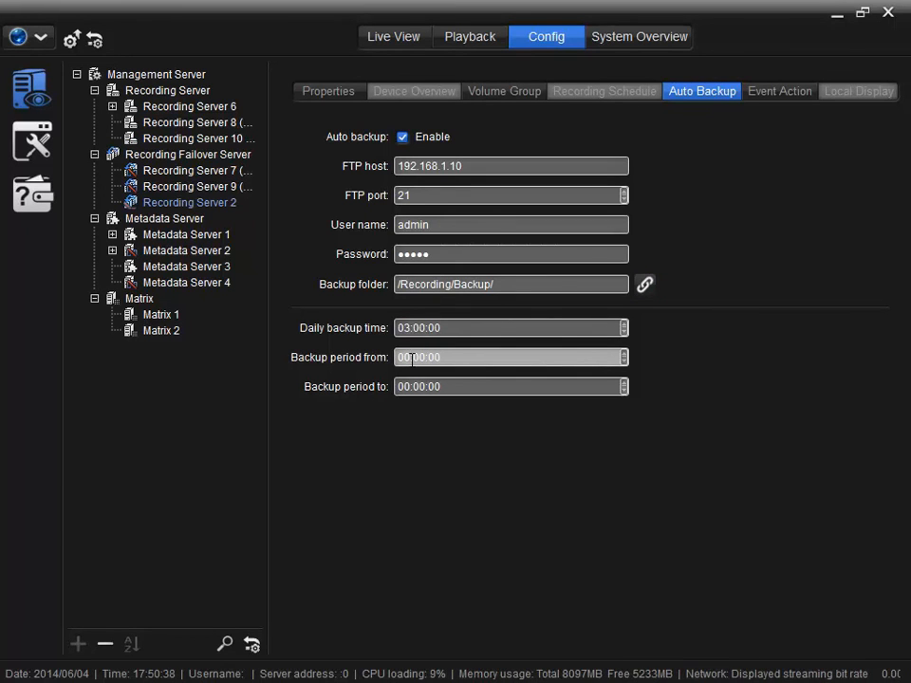
{"action": "left_click", "coordinate": [411, 357]}
{"action": "left_click", "coordinate": [398, 385]}
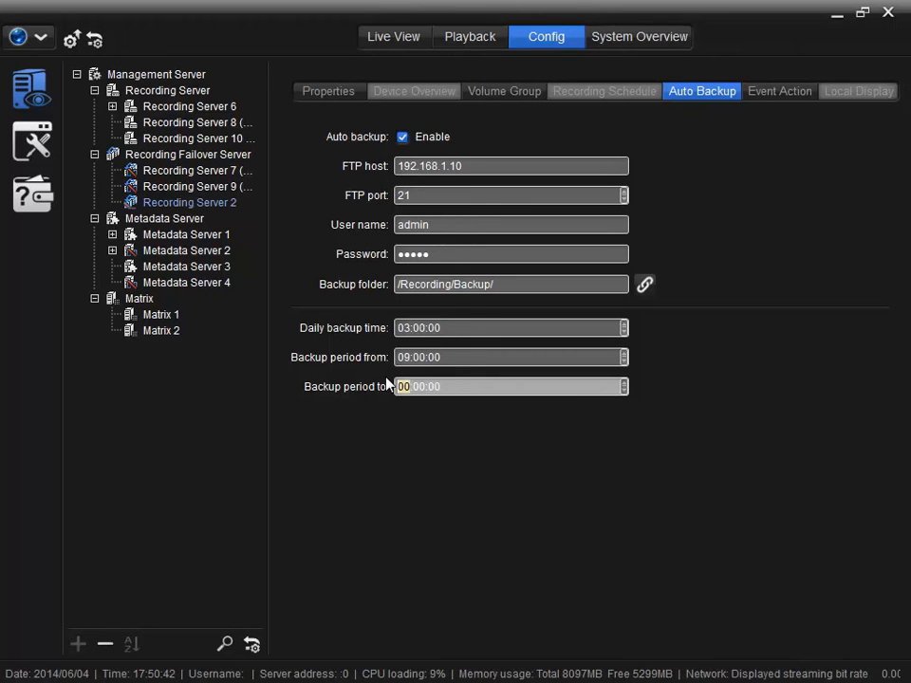
{"action": "type", "text": "12"}
{"action": "left_click", "coordinate": [762, 92]}
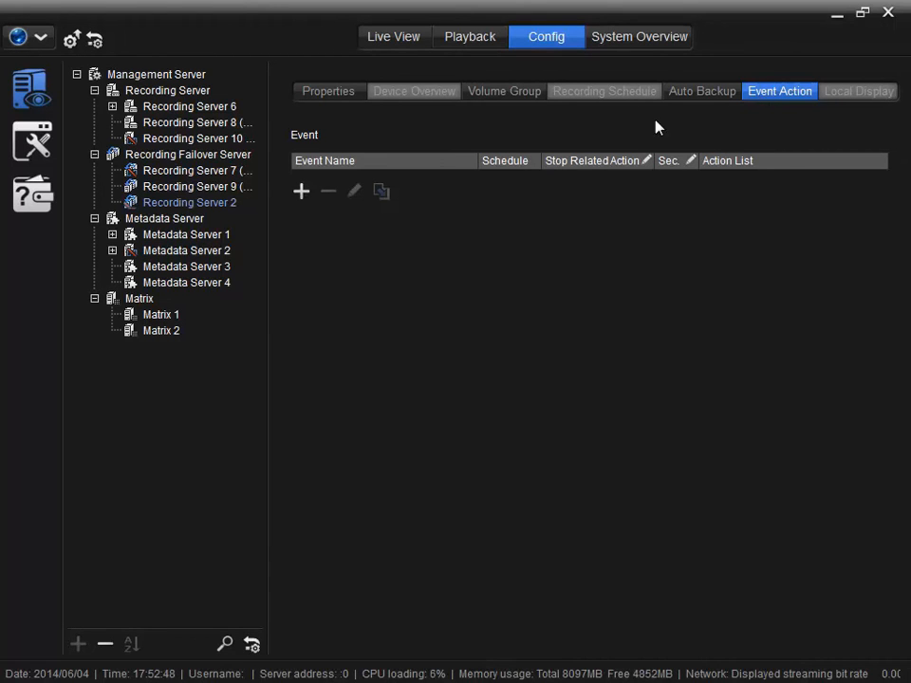
Step: Show the list of event types that can be added as Event Actions
{"action": "left_click", "coordinate": [301, 193]}
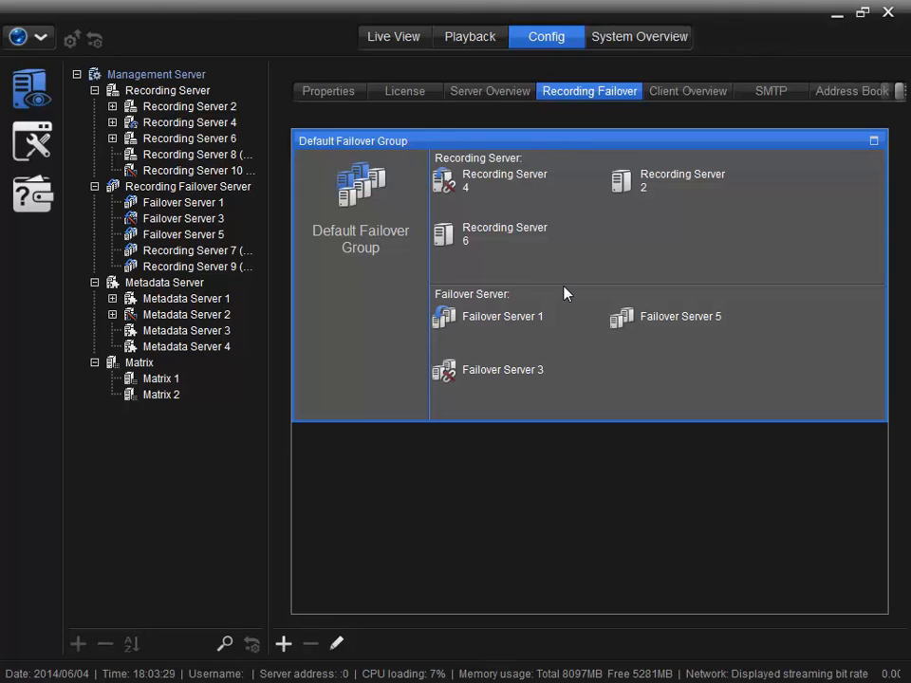
Step: On the Management Server, add a new failover group and move Recording Server 6 into it
{"action": "left_click", "coordinate": [198, 76]}
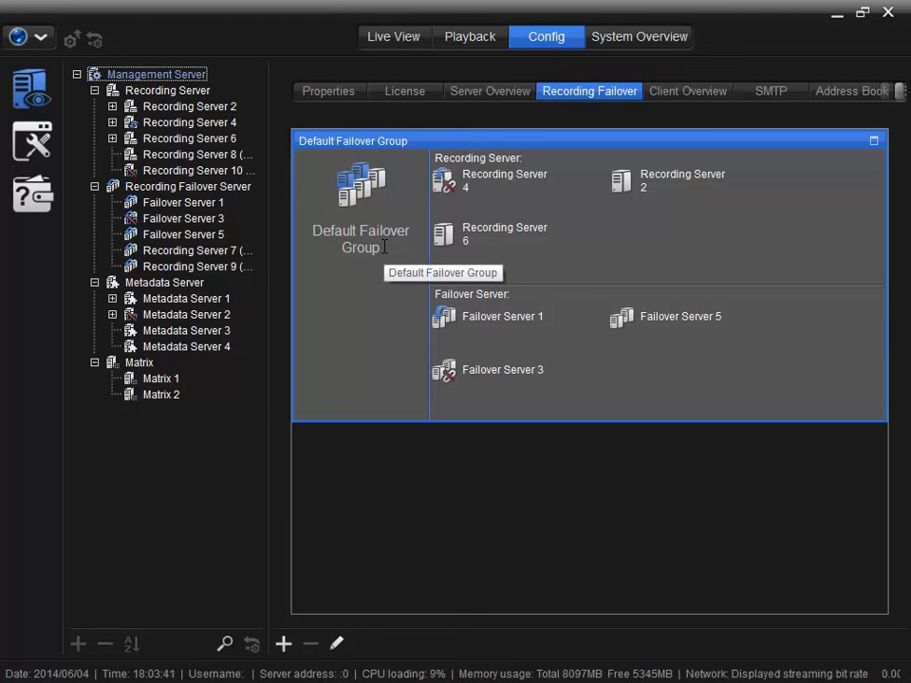
{"action": "left_click", "coordinate": [283, 644]}
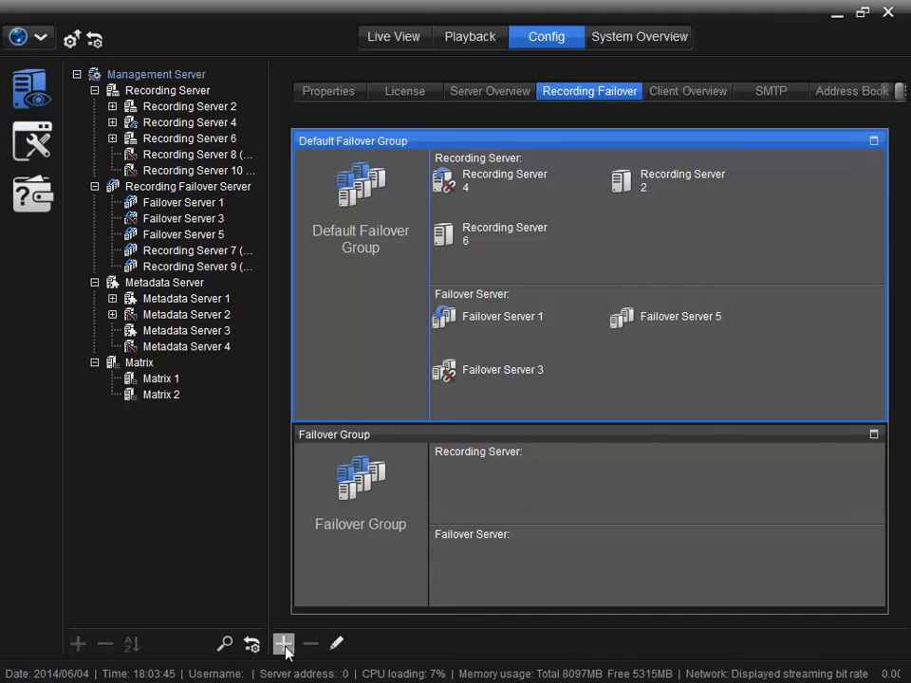
{"action": "left_click_drag", "start_coordinate": [559, 233], "coordinate": [457, 504]}
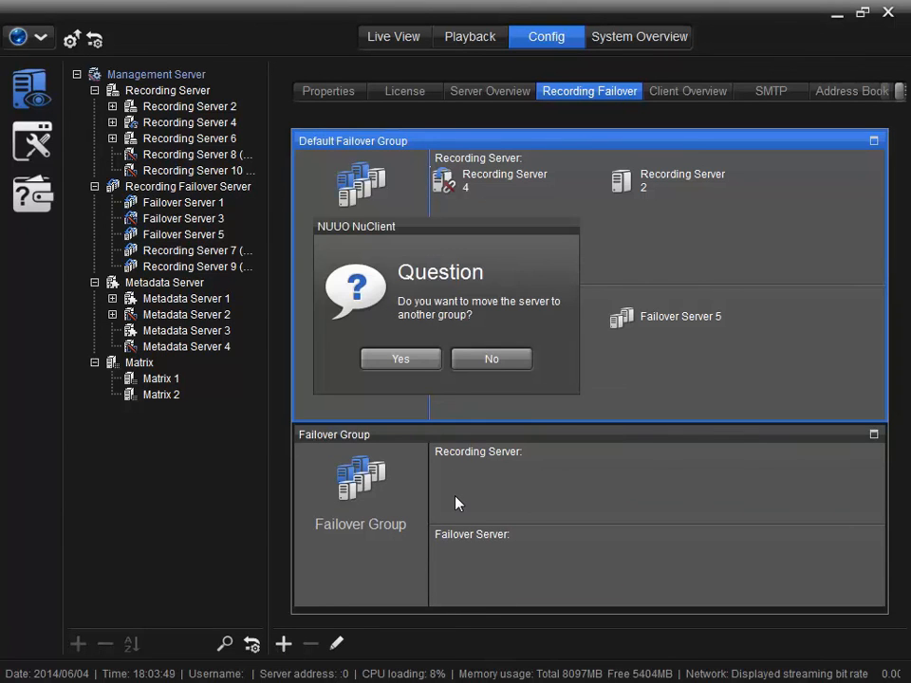
{"action": "left_click", "coordinate": [412, 359]}
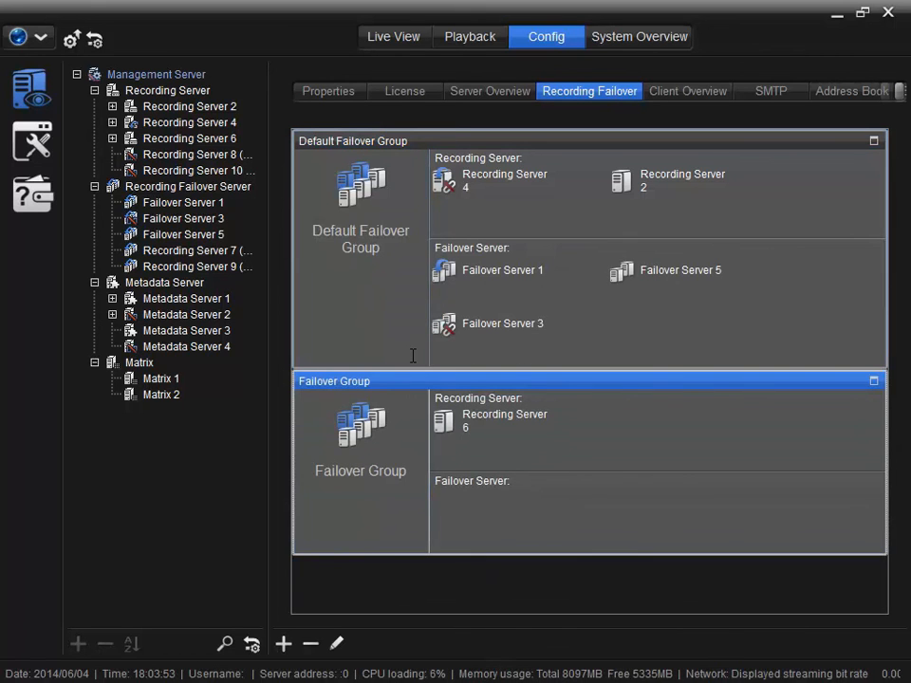
Step: Move Failover Server 5 and Recording Server 4 into the new failover group as well
{"action": "left_click_drag", "start_coordinate": [621, 272], "coordinate": [447, 513]}
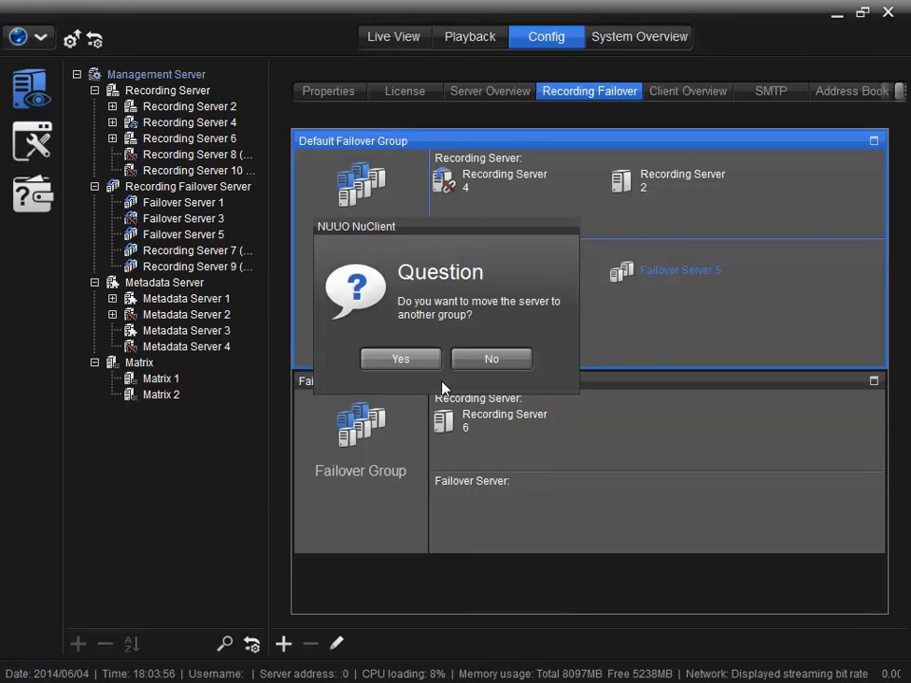
{"action": "left_click", "coordinate": [422, 364]}
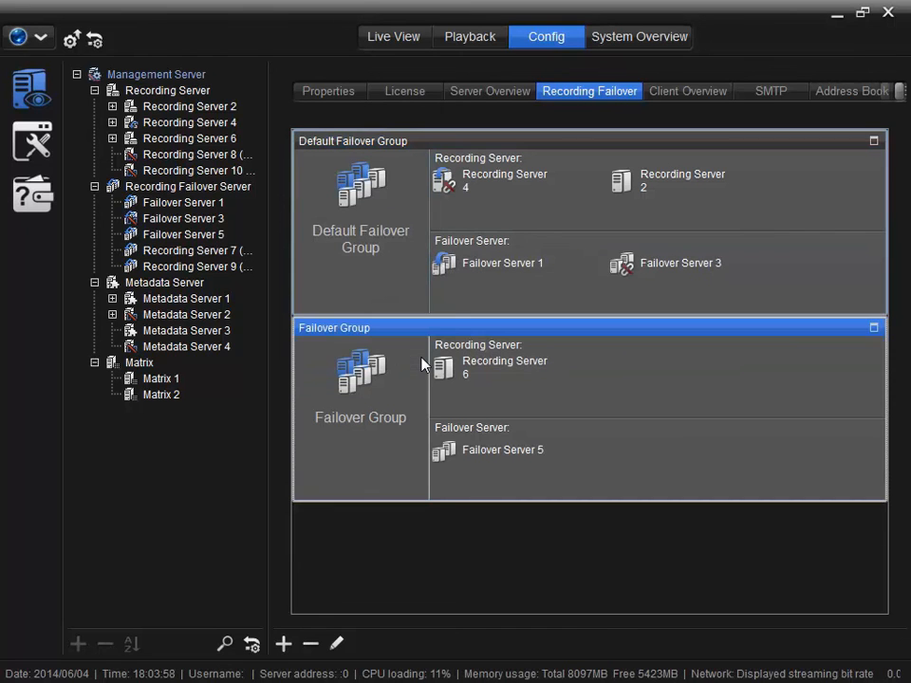
{"action": "left_click_drag", "start_coordinate": [464, 193], "coordinate": [585, 379]}
{"action": "left_click", "coordinate": [400, 359]}
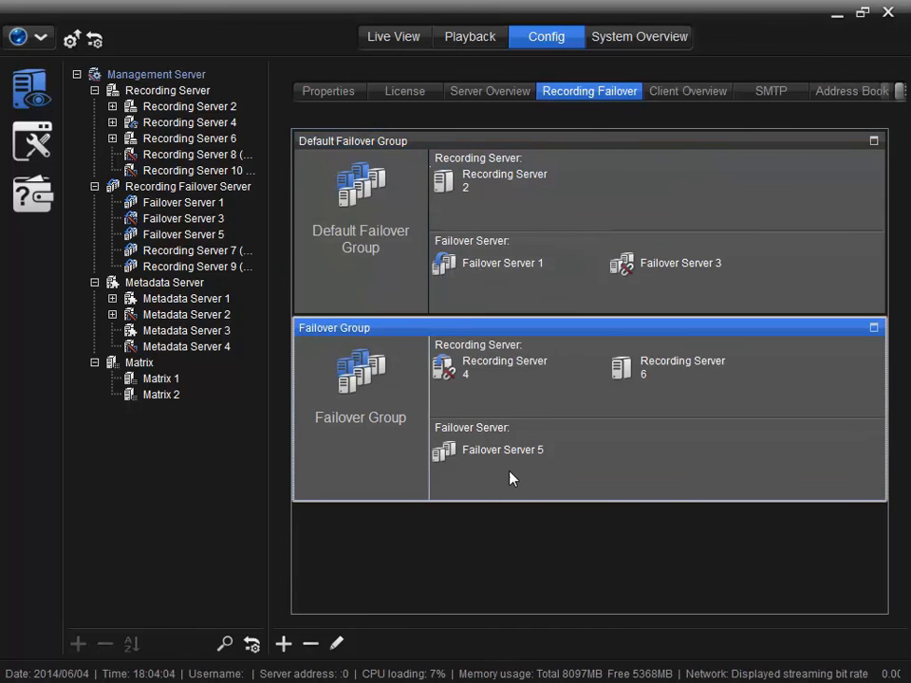
{"action": "mouse_move", "coordinate": [515, 482]}
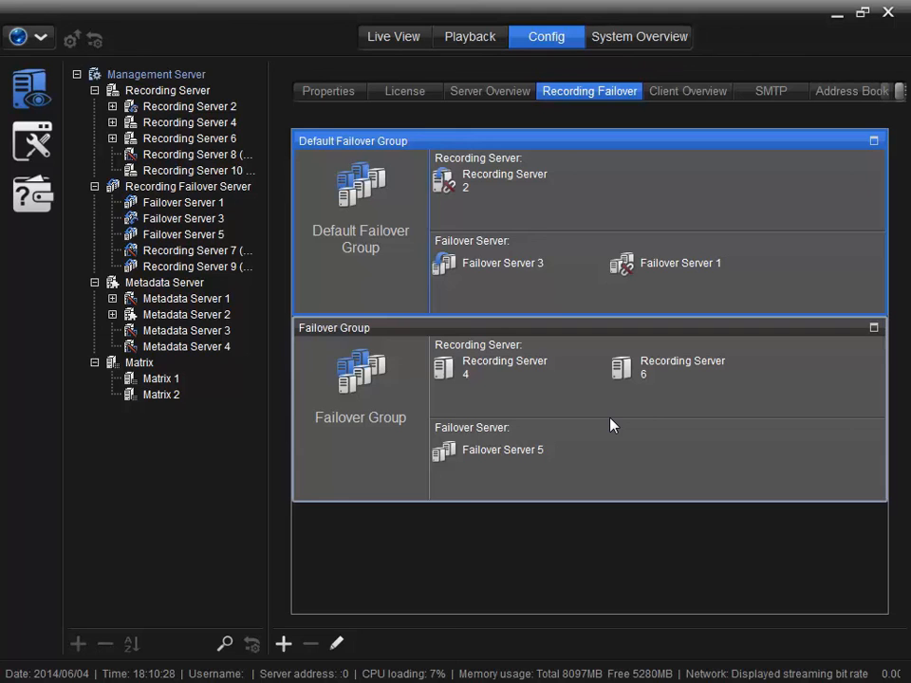
{"action": "mouse_move", "coordinate": [619, 370]}
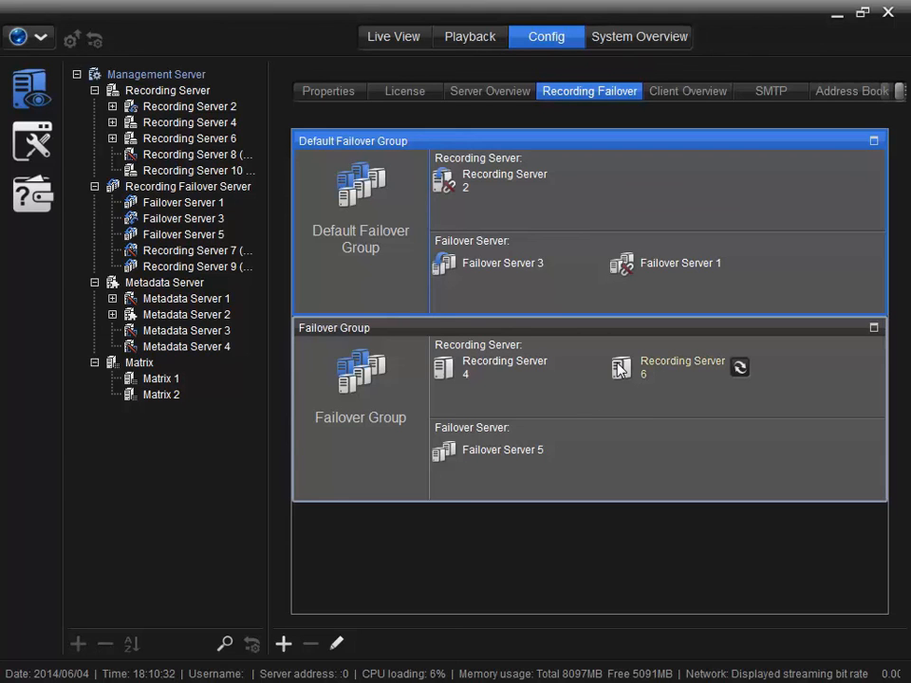
Step: Run a 20-minute failover simulation for Recording Server 6
{"action": "left_click", "coordinate": [739, 369]}
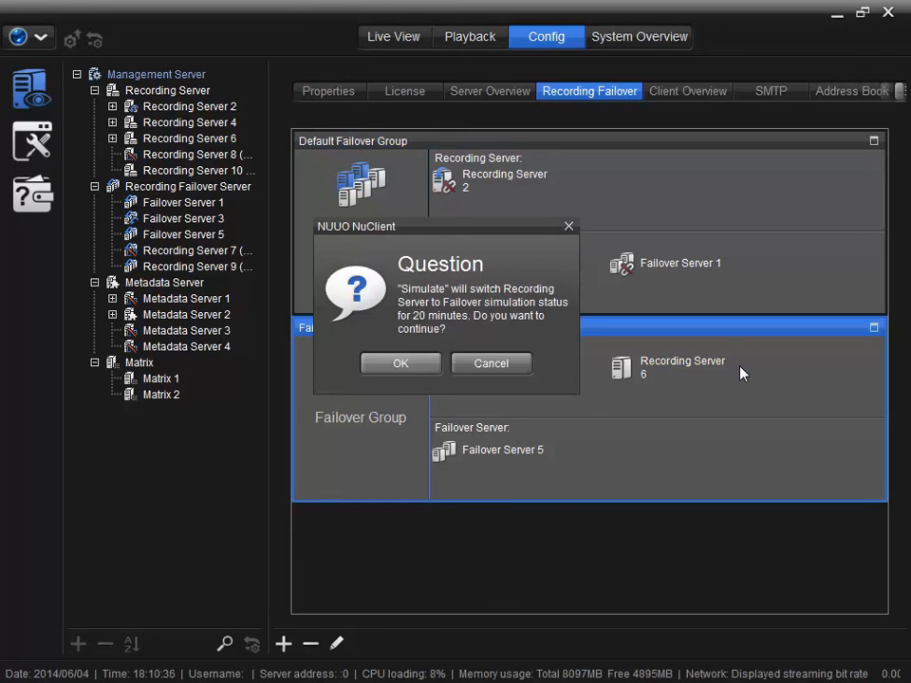
{"action": "left_click", "coordinate": [432, 366]}
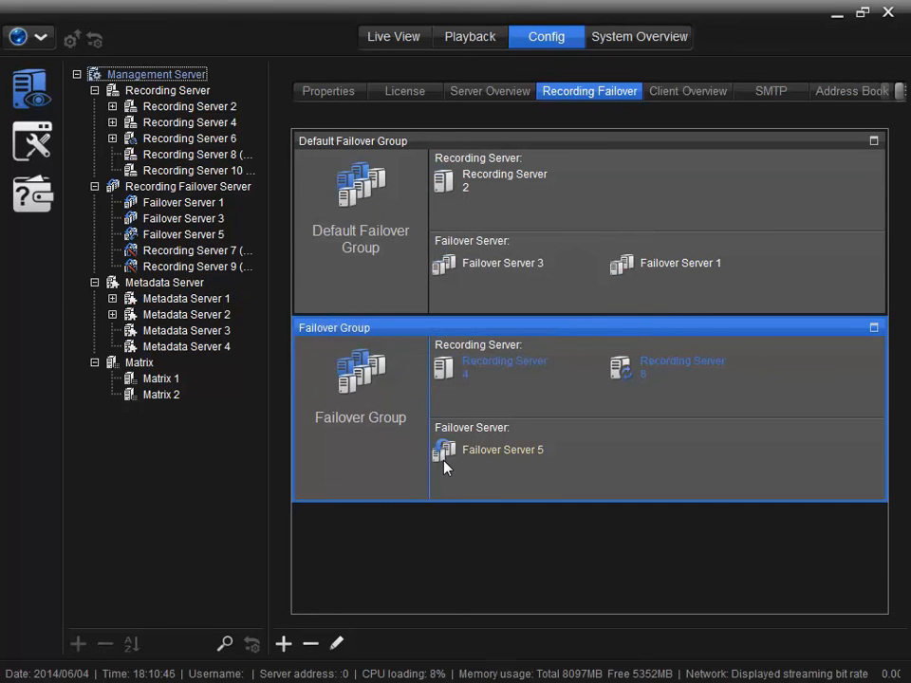
{"action": "mouse_move", "coordinate": [445, 467]}
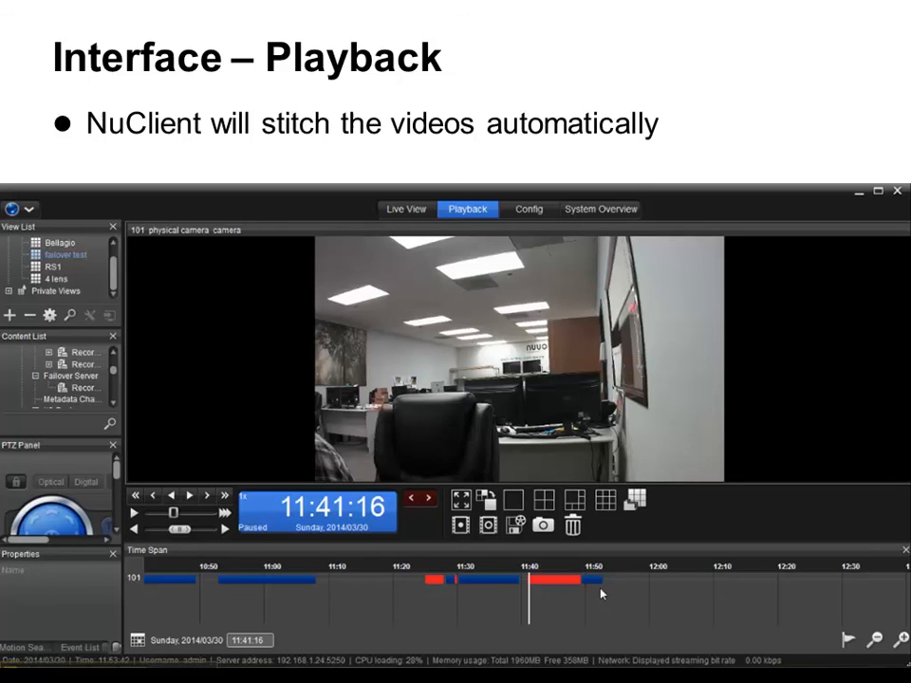
Step: Play the ellipse animation circling the red and blue recording bars on the Interface – Playback slide
{"action": "left_click", "coordinate": [141, 580]}
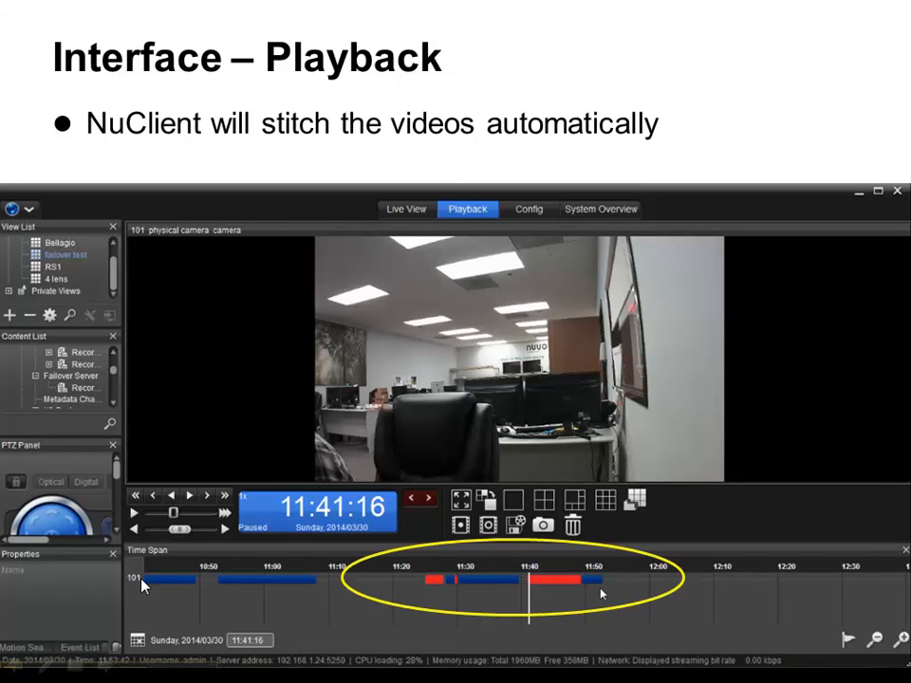